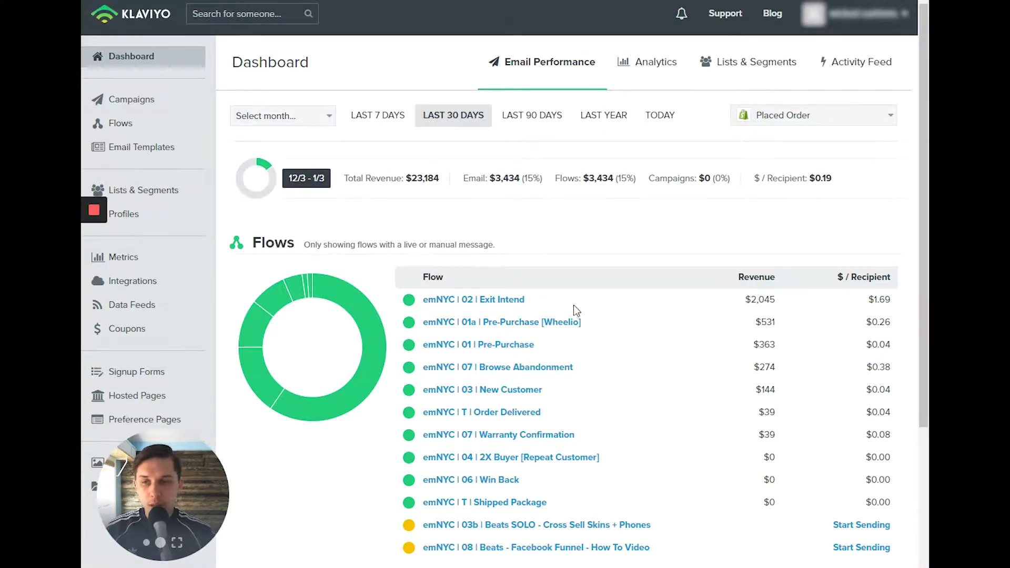
# - Go from the dashboard to the Metrics page listing tracked events like Active on Site
pyautogui.scroll(-3, 352, 159)
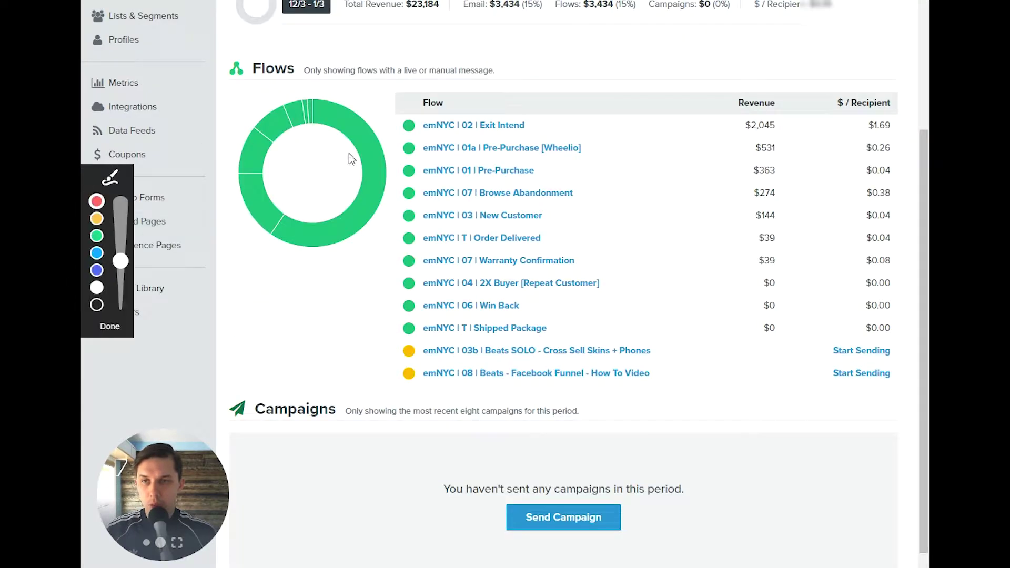
pyautogui.moveTo(174, 65); pyautogui.dragTo(92, 91)
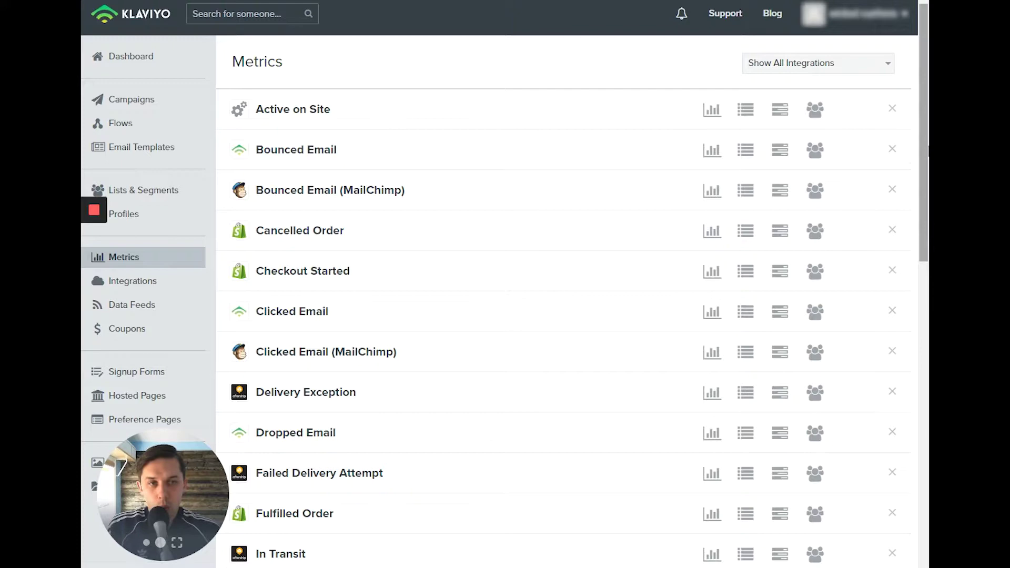
pyautogui.moveTo(923, 131); pyautogui.dragTo(863, 90)
pyautogui.click(841, 64)
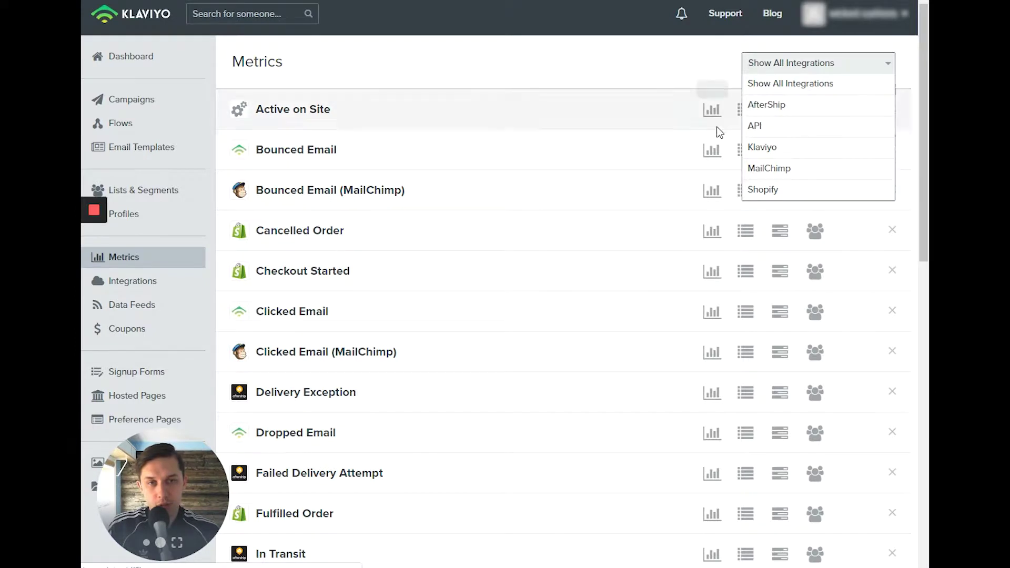
pyautogui.click(809, 189)
pyautogui.click(819, 64)
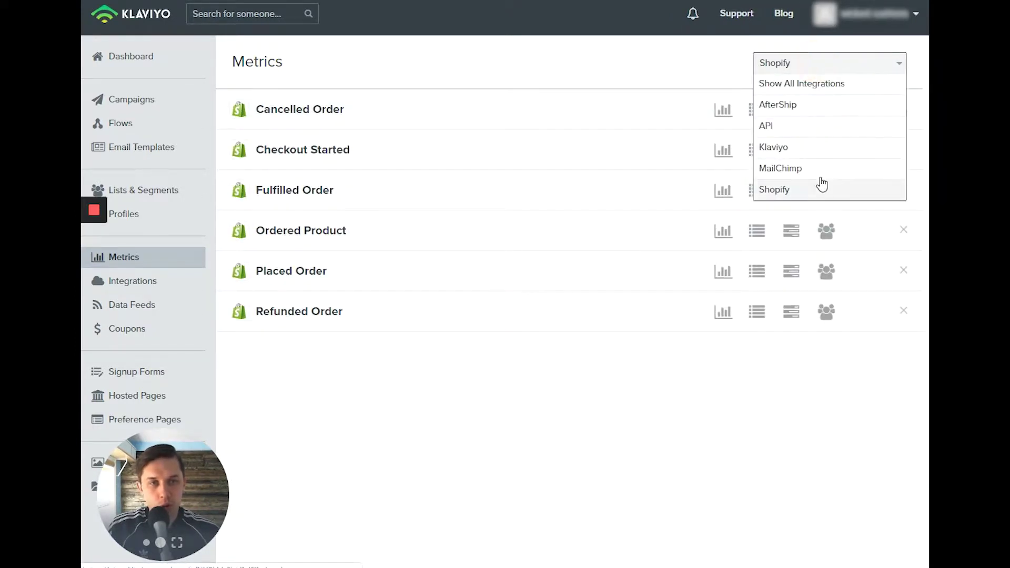
pyautogui.click(819, 168)
pyautogui.click(853, 63)
pyautogui.click(838, 83)
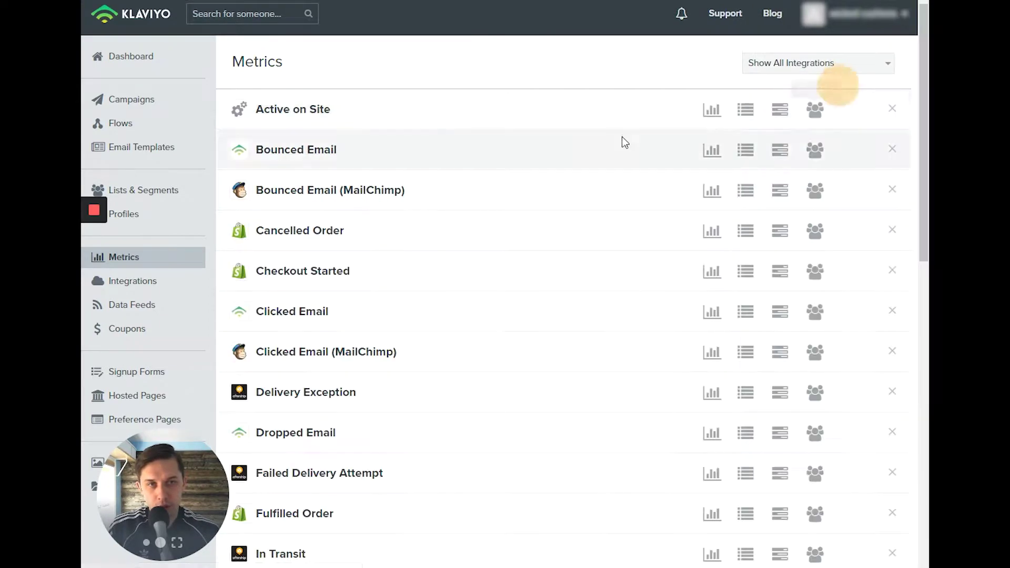
pyautogui.moveTo(924, 58)
pyautogui.mouseDown()
pyautogui.moveTo(921, 266)
pyautogui.moveTo(925, 53)
pyautogui.mouseUp()
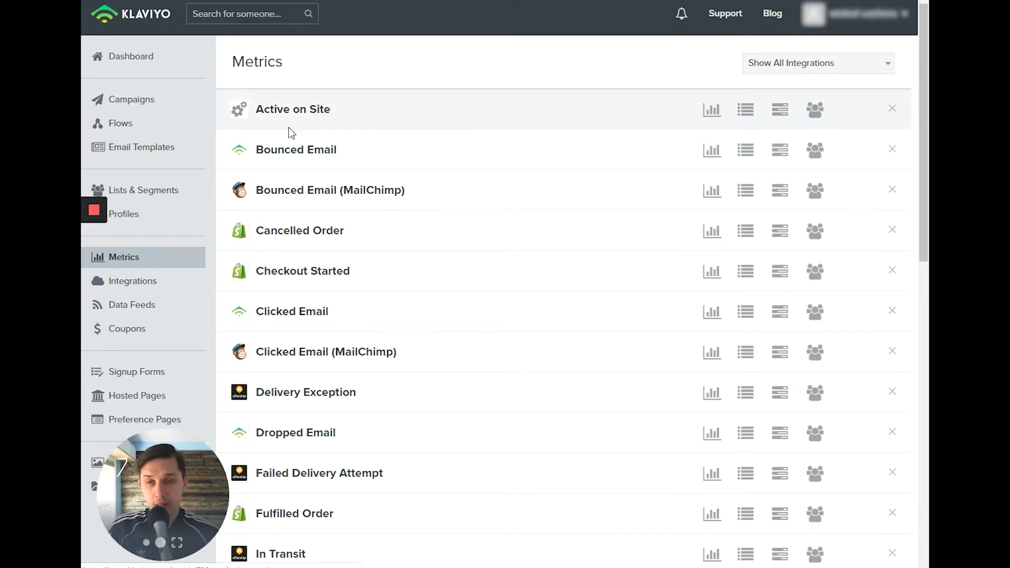
# - Find the Placed Order metric, open it, and check its date range selection
pyautogui.hotkey('ctrl', 'f')
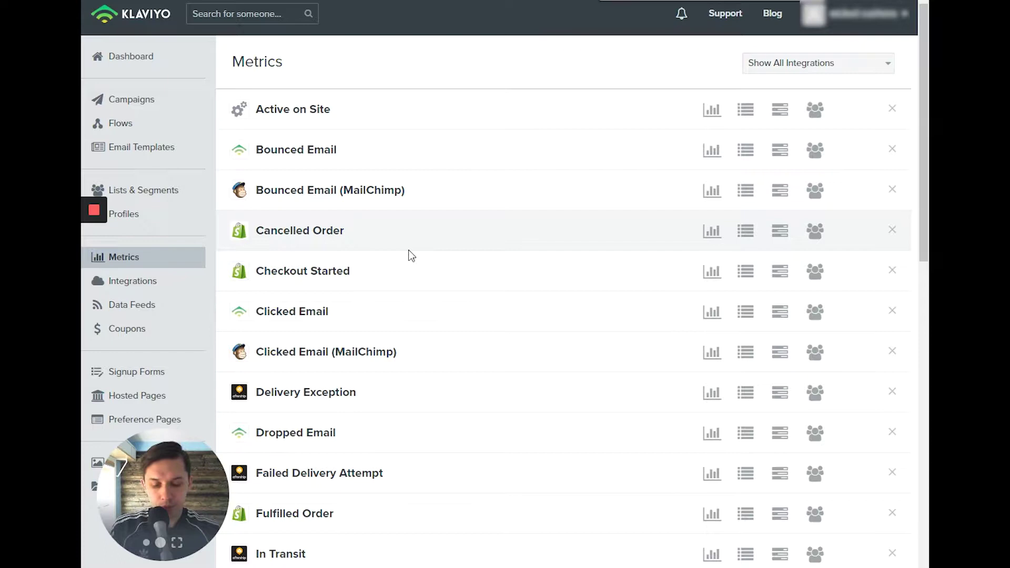
pyautogui.write('Place')
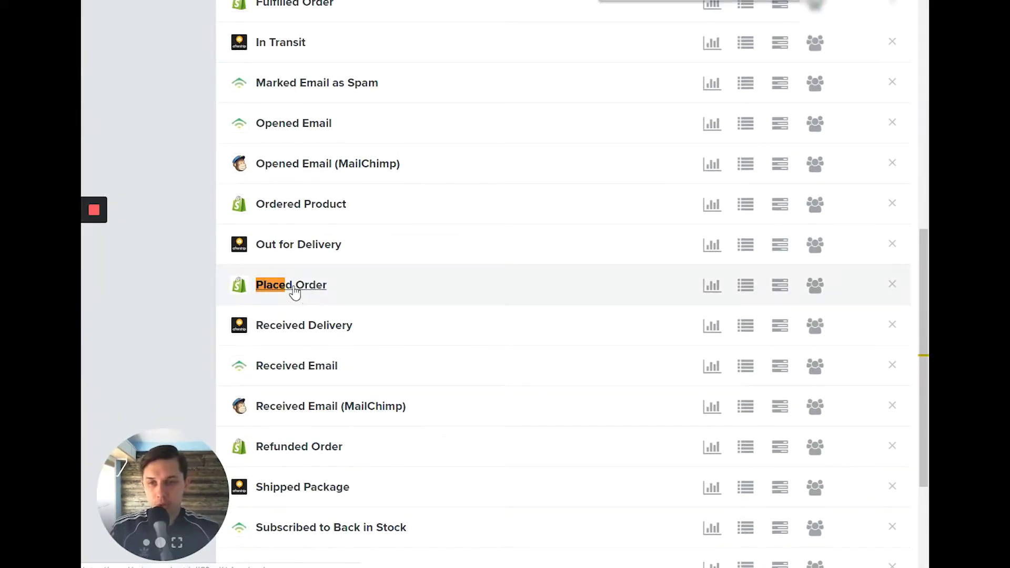
pyautogui.click(265, 286)
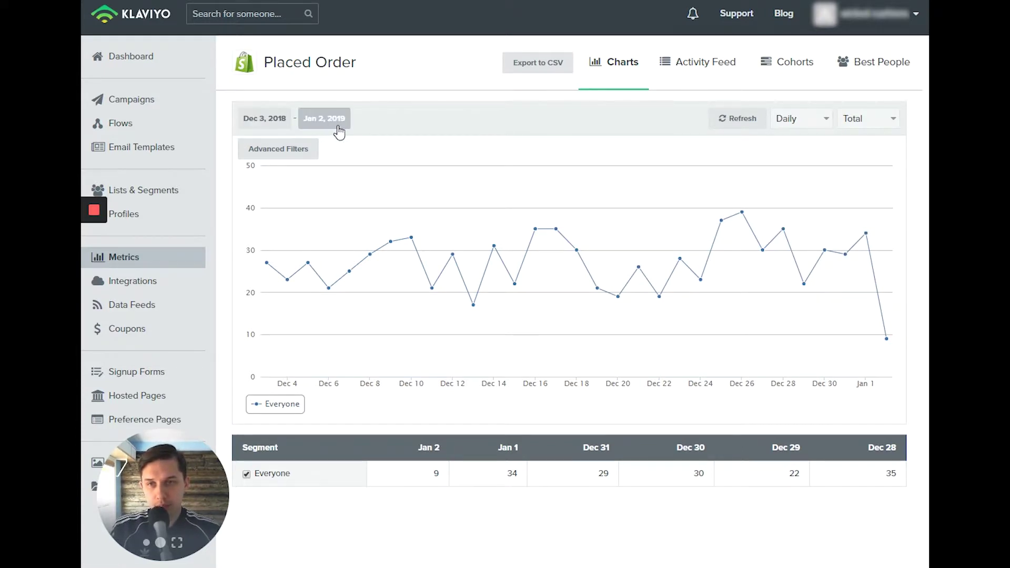
pyautogui.click(322, 120)
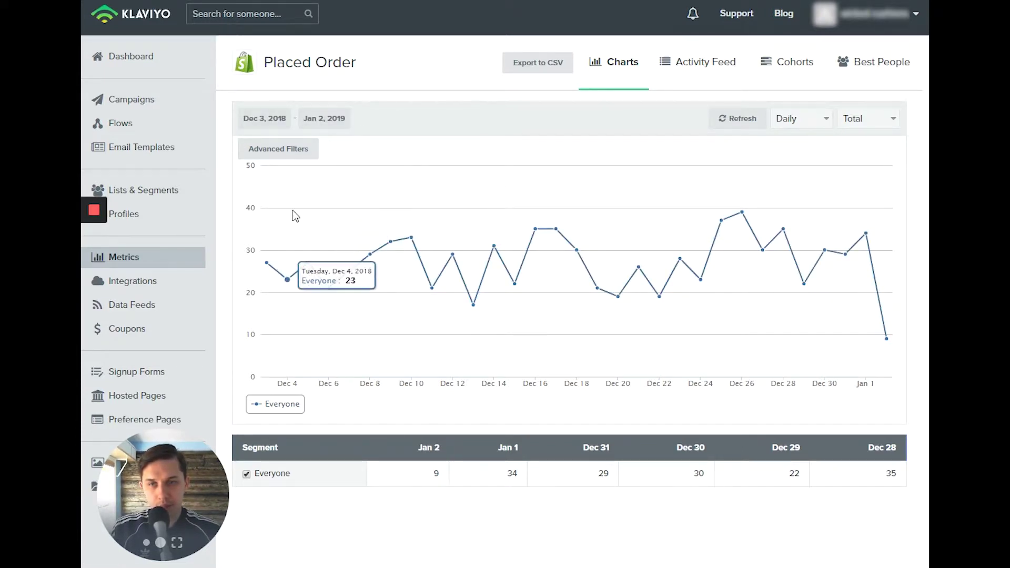
pyautogui.click(260, 120)
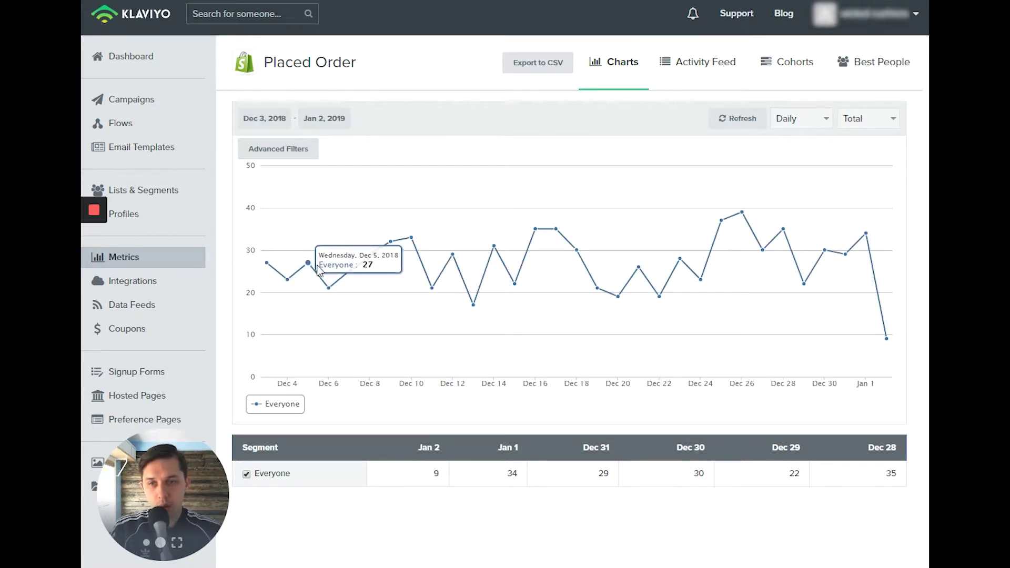
# - Regroup the Placed Order chart from daily to weekly, then to monthly
pyautogui.click(797, 126)
pyautogui.click(807, 159)
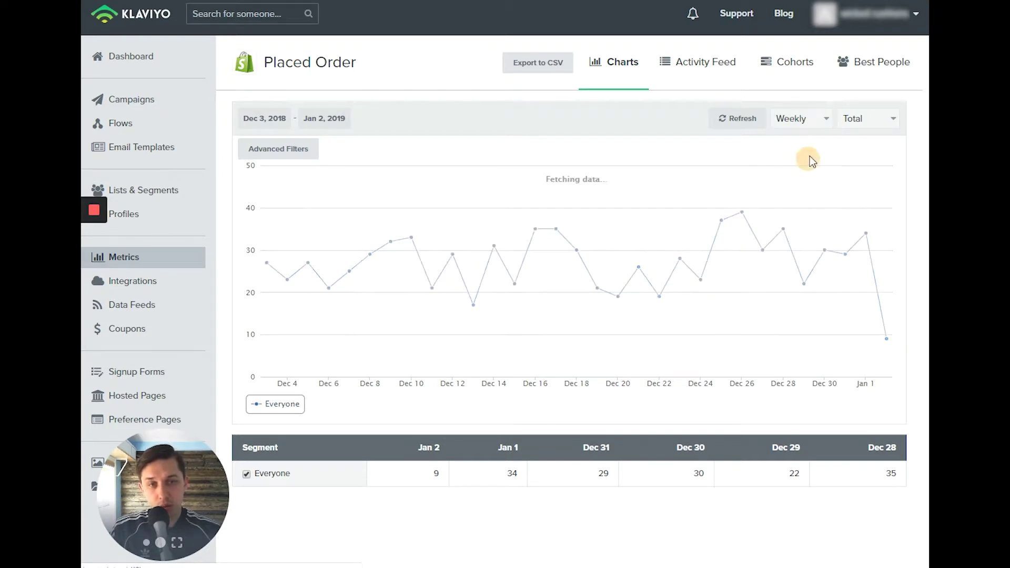
pyautogui.click(804, 126)
pyautogui.click(807, 185)
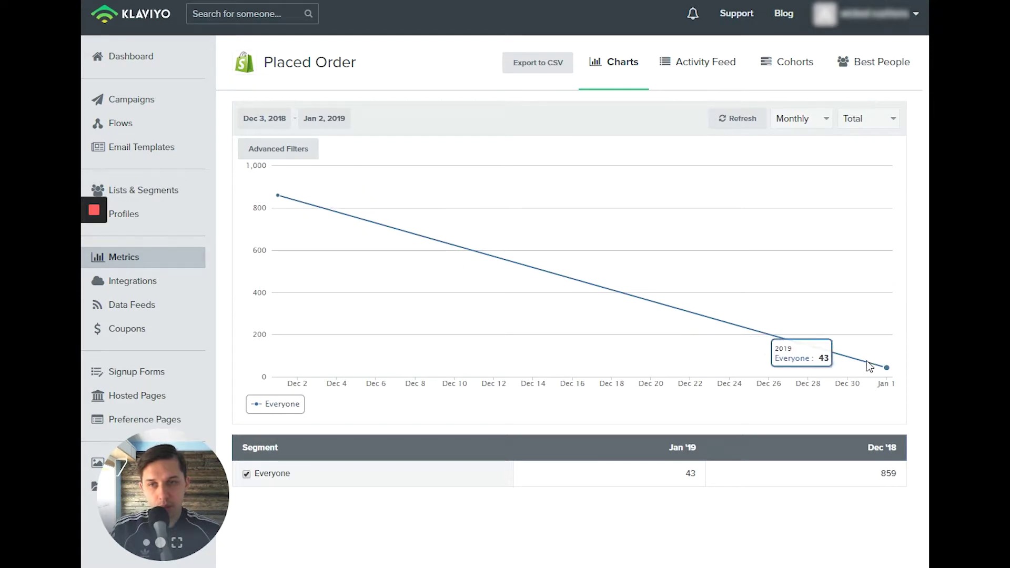
pyautogui.moveTo(279, 205)
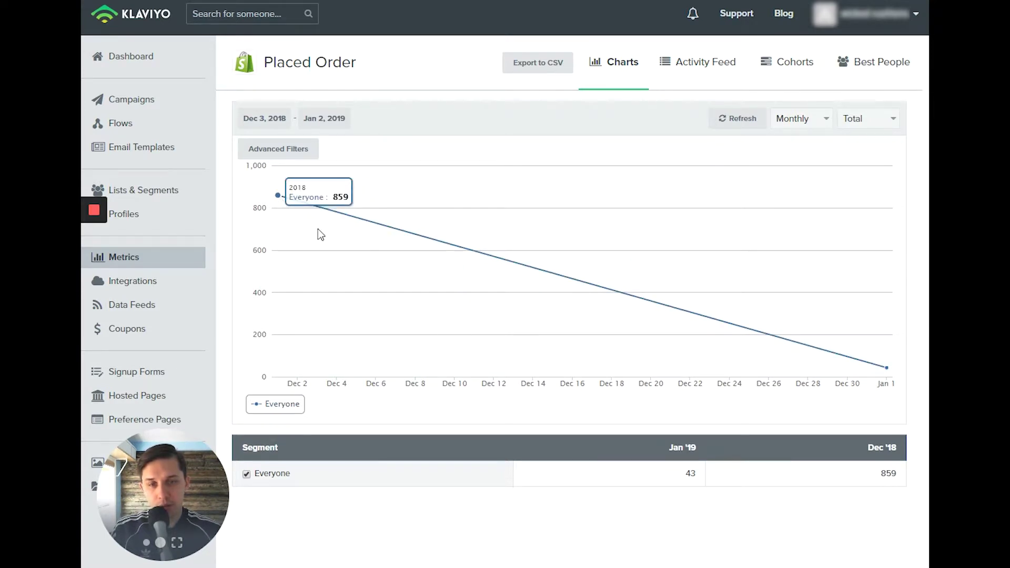
pyautogui.moveTo(890, 372)
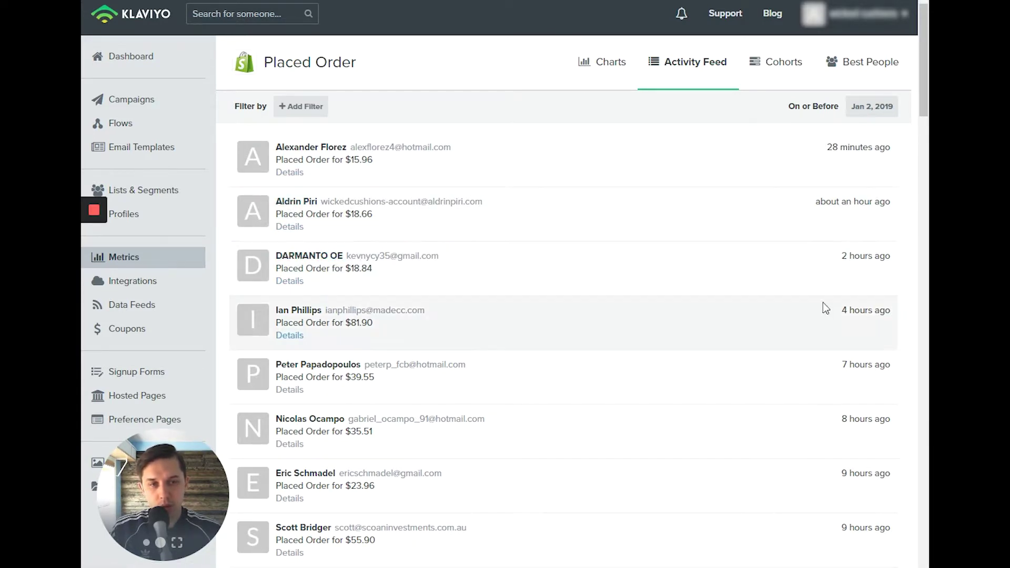
# - Scroll through the Placed Order activity feed, then switch to the Cohorts view
pyautogui.scroll(-9, 856, 286)
pyautogui.scroll(8, 781, 253)
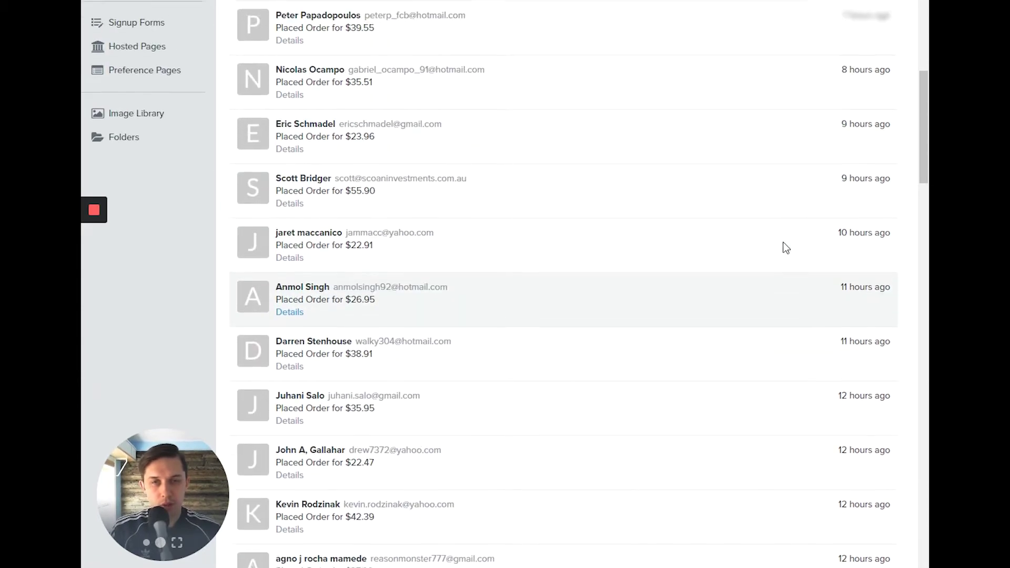
pyautogui.scroll(2, 526, 158)
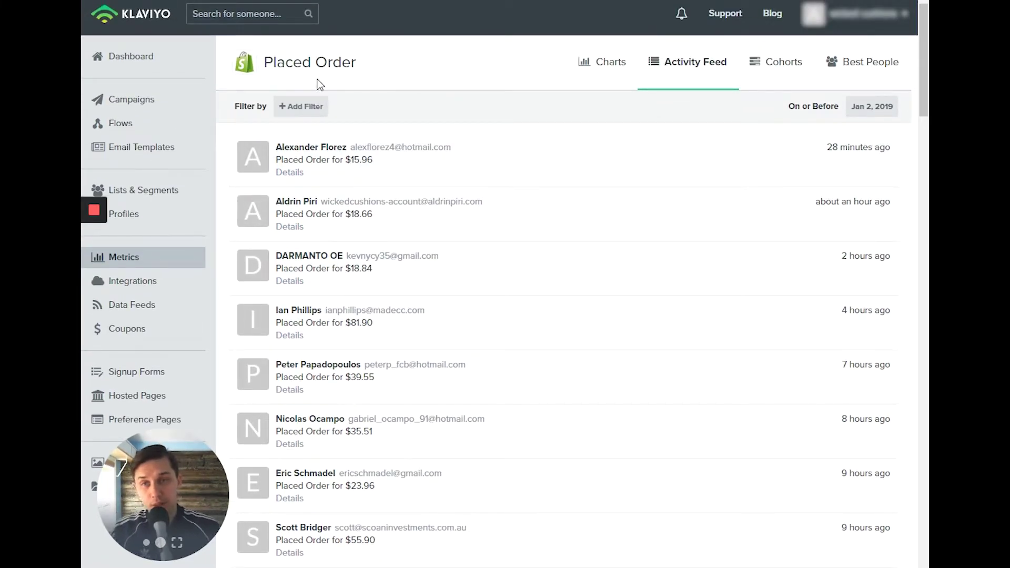
pyautogui.moveTo(352, 63); pyautogui.dragTo(254, 64)
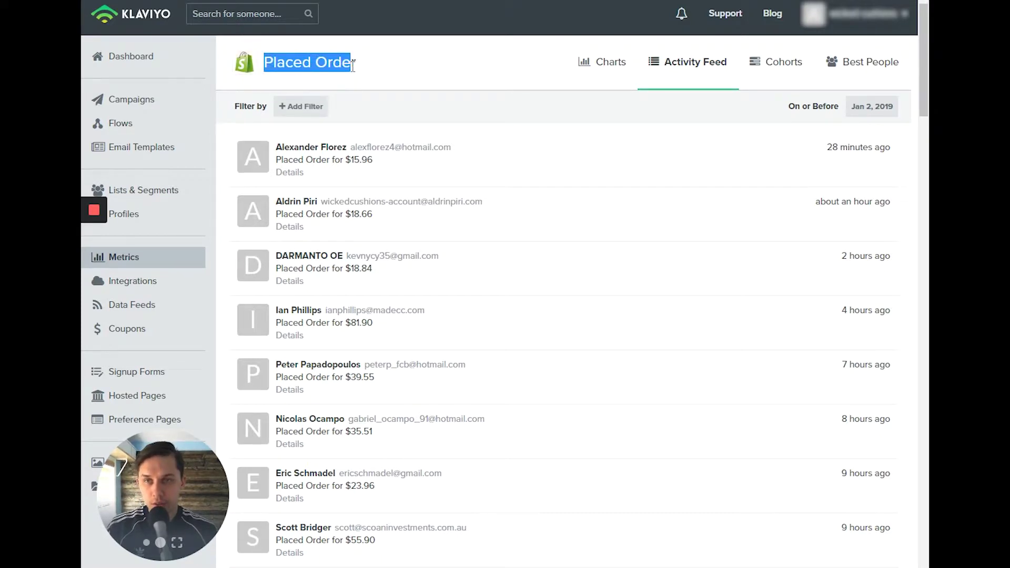
pyautogui.click(768, 77)
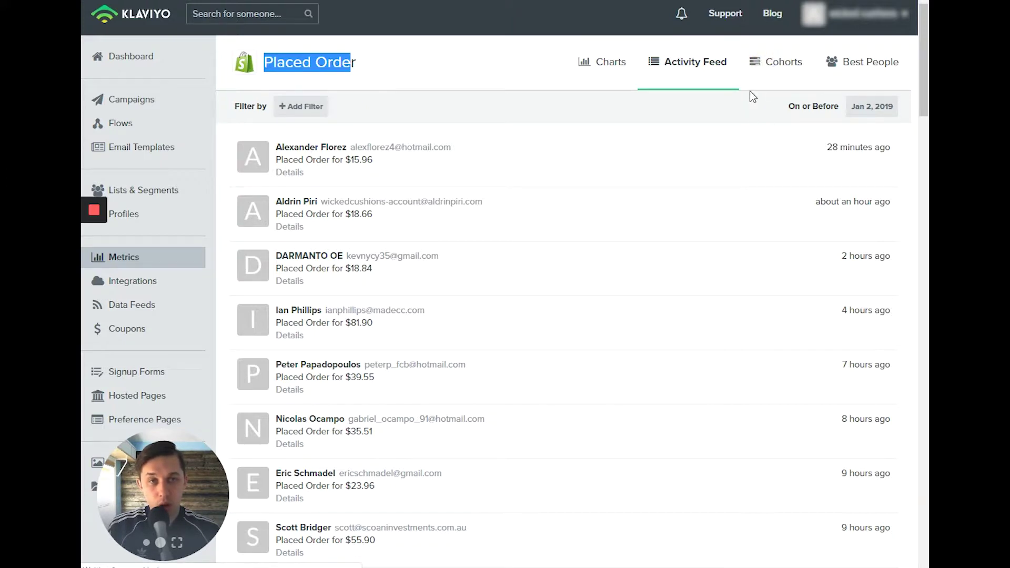
pyautogui.click(511, 132)
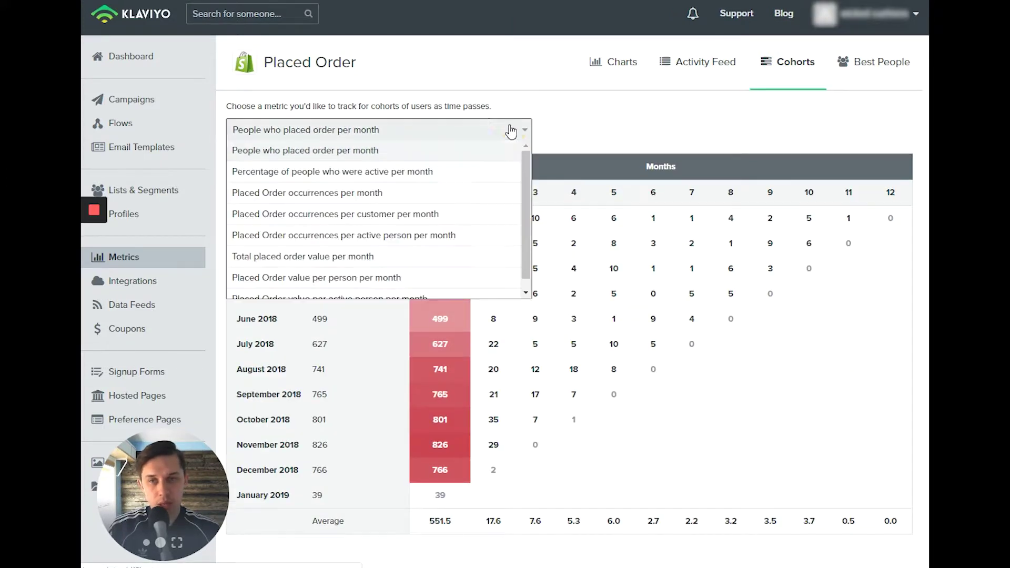
pyautogui.click(574, 108)
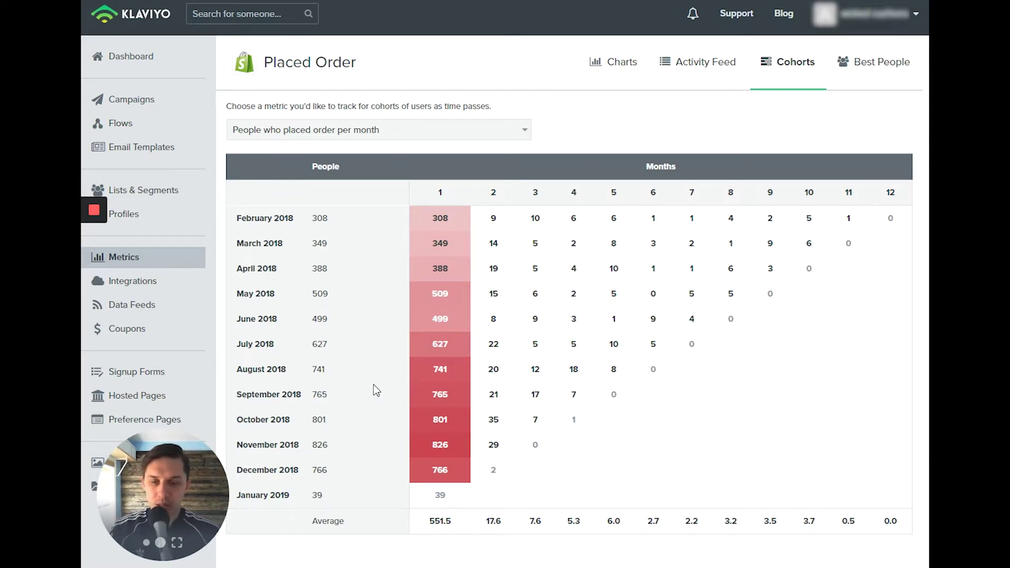
# - In Best People, highlight the top customer's 15 orders ($437) and the 6-order, $116 entry
pyautogui.click(878, 71)
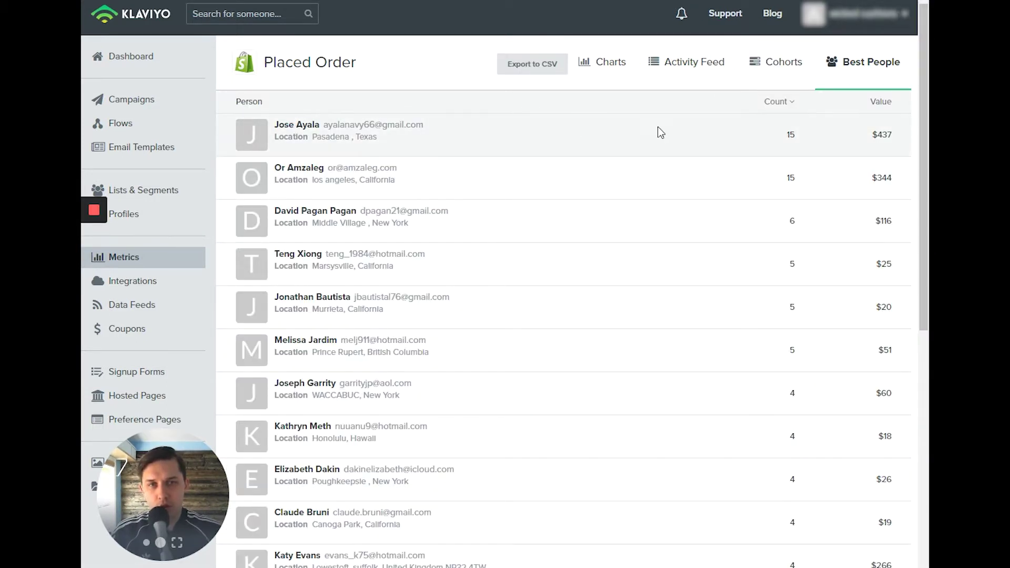
pyautogui.click(791, 134)
pyautogui.moveTo(897, 134); pyautogui.dragTo(872, 135)
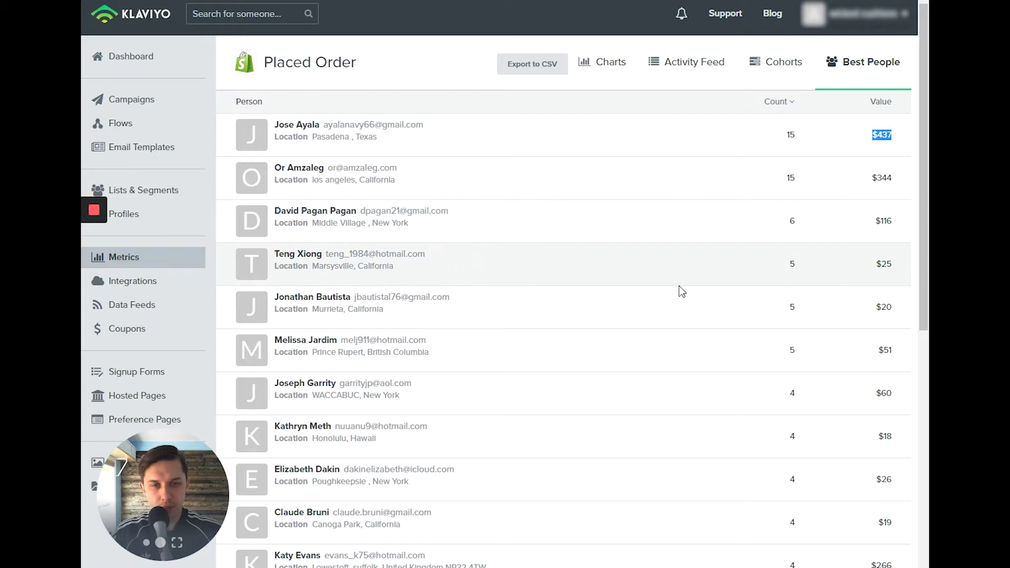
pyautogui.click(795, 222)
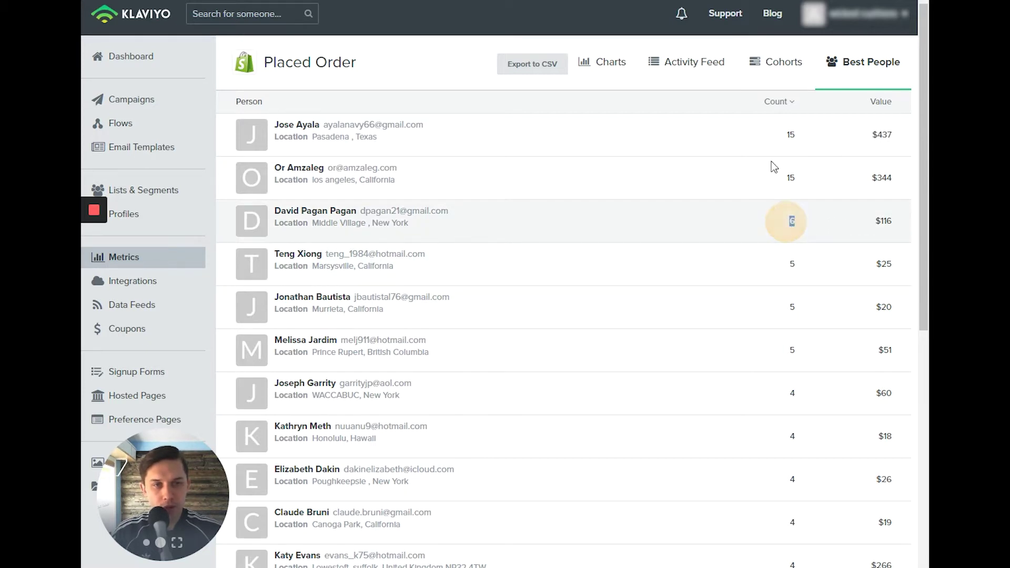
pyautogui.doubleClick(886, 221)
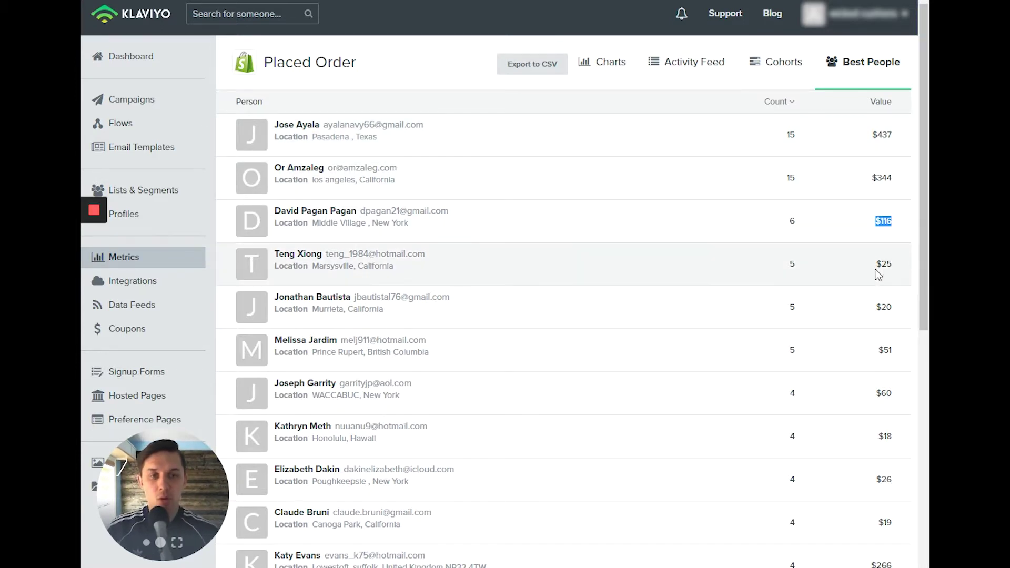
# - Further down the ranking, highlight the $266 order value and the count of 6
pyautogui.scroll(-1, 894, 390)
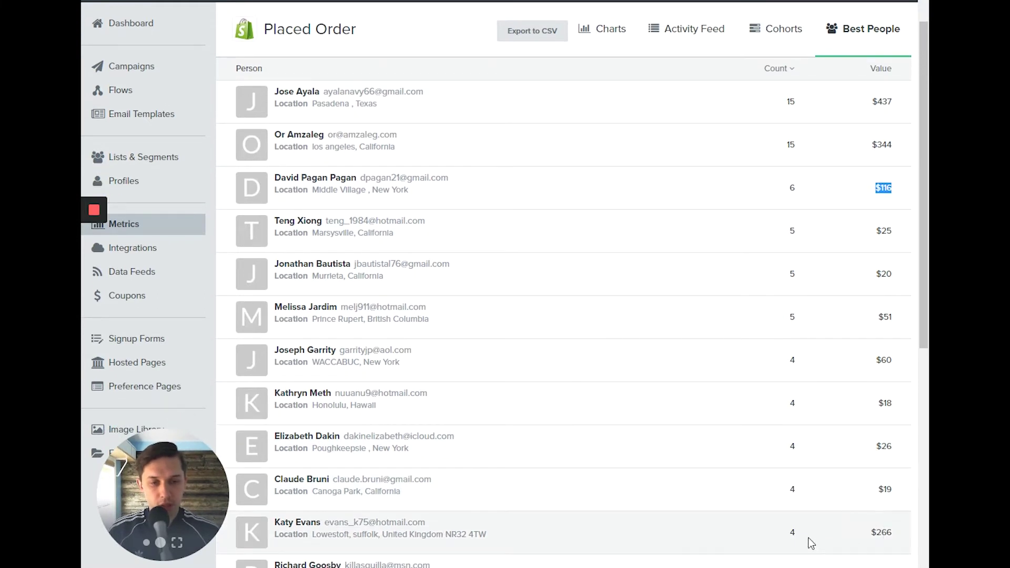
pyautogui.moveTo(778, 541); pyautogui.dragTo(894, 533)
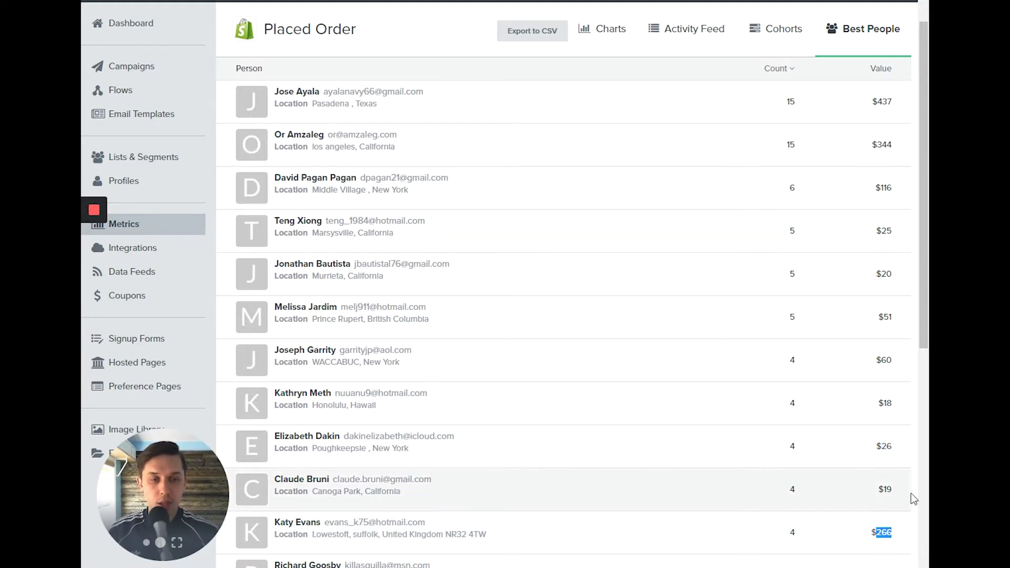
pyautogui.doubleClick(793, 188)
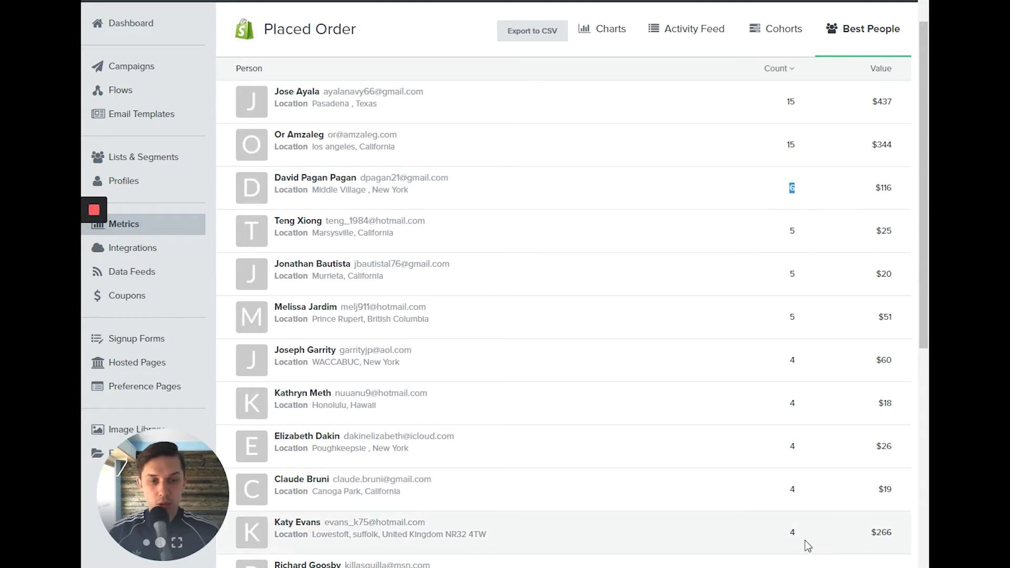